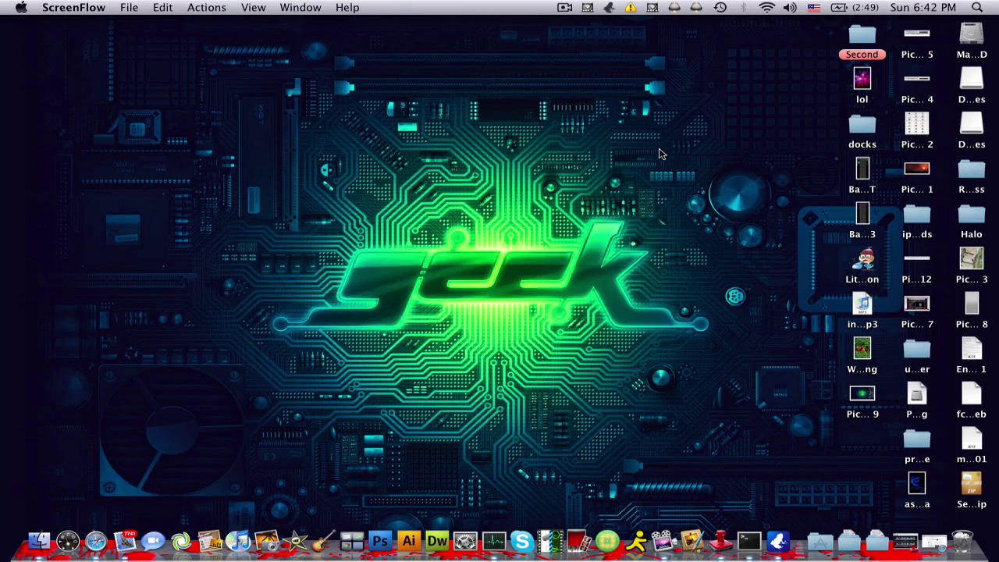
# Bring up the Dock Library .06 page on MacUpdate in Safari and read its description.
pyautogui.click(936, 553)
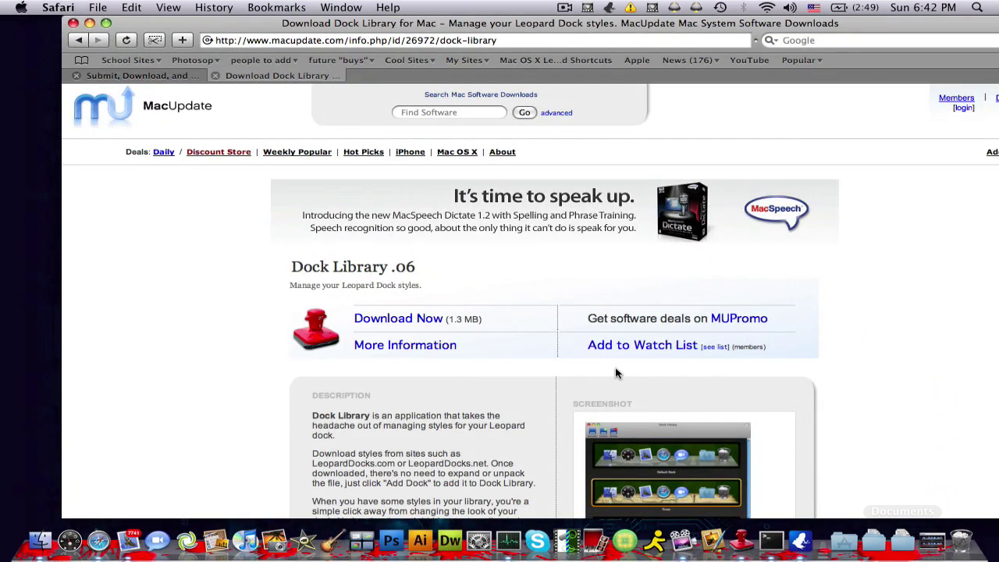
pyautogui.scroll(-2, 617, 374)
pyautogui.doubleClick(500, 374)
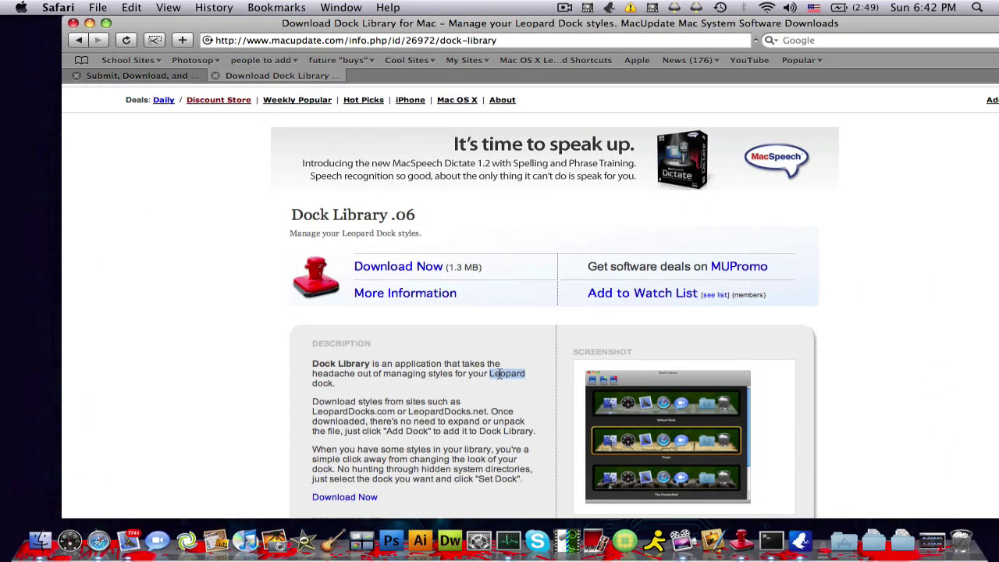
pyautogui.tripleClick(500, 374)
pyautogui.click(500, 374)
pyautogui.scroll(2, 309, 178)
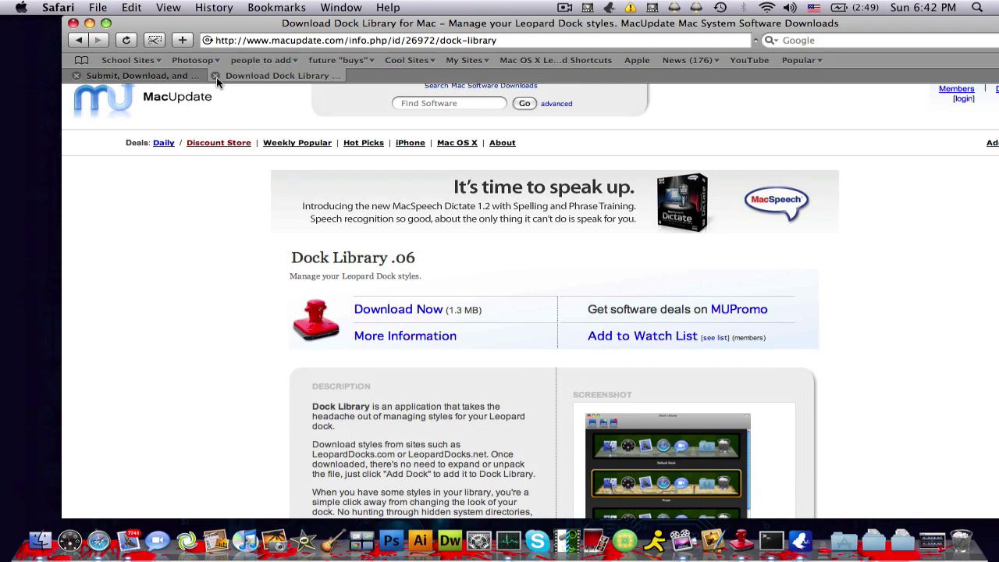
# Close the MacUpdate page and look over the dock designs listed on LeopardDocks.com.
pyautogui.click(217, 77)
pyautogui.scroll(10, 376, 152)
pyautogui.scroll(10, 376, 152)
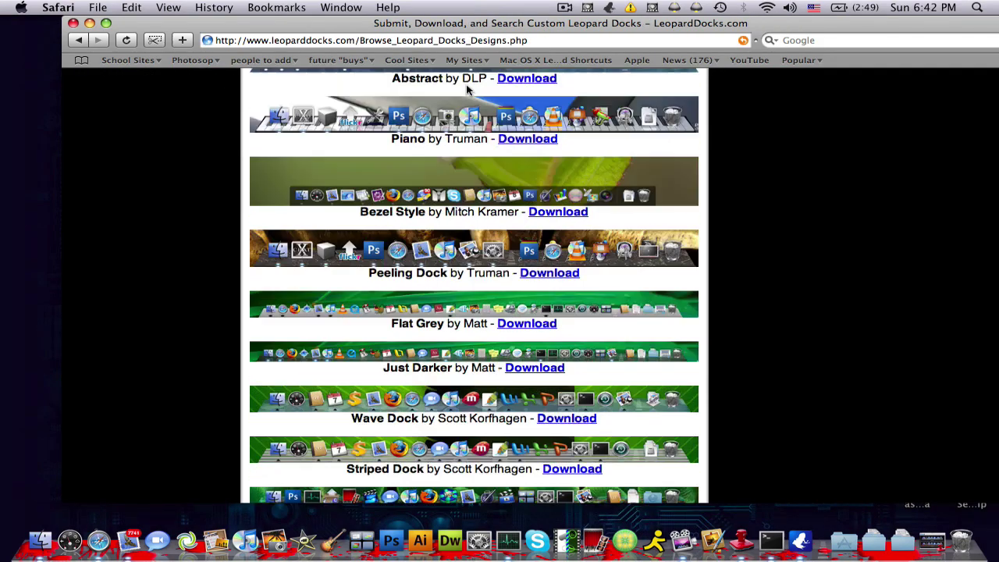
# Switch to Dock Library to view the installed docks, and return to the LeopardDocks collection in Safari.
pyautogui.click(748, 546)
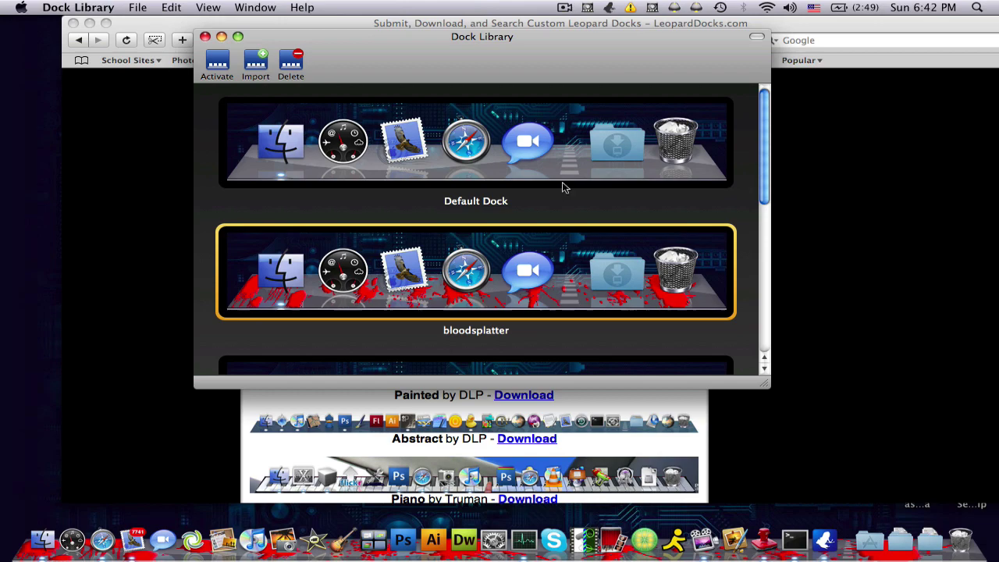
pyautogui.scroll(-5, 548, 153)
pyautogui.scroll(5, 548, 152)
pyautogui.click(75, 178)
pyautogui.scroll(-10, 557, 288)
pyautogui.scroll(10, 557, 289)
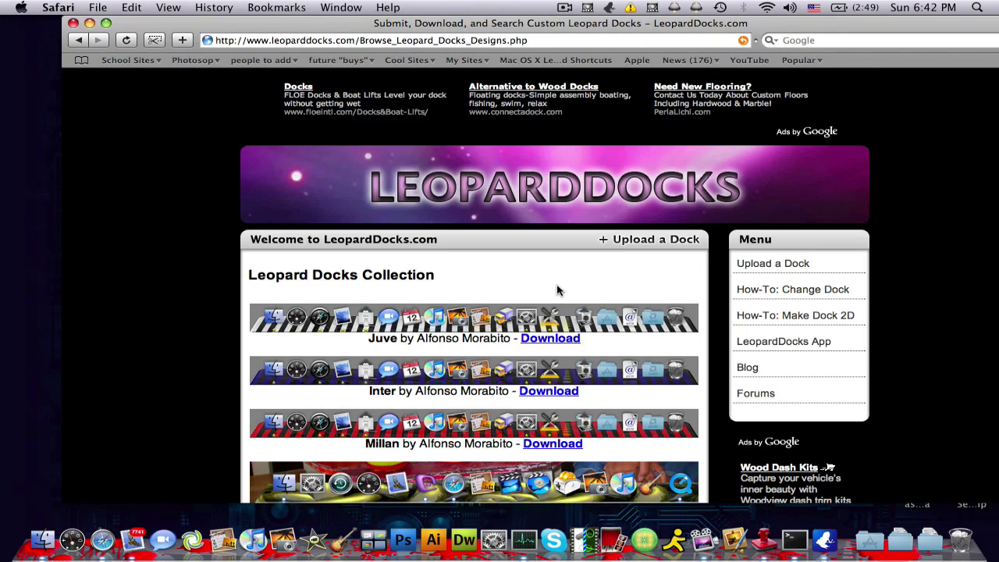
# Go to the LeopardDocks.com home page and open its Browse All Docks collection.
pyautogui.click(647, 196)
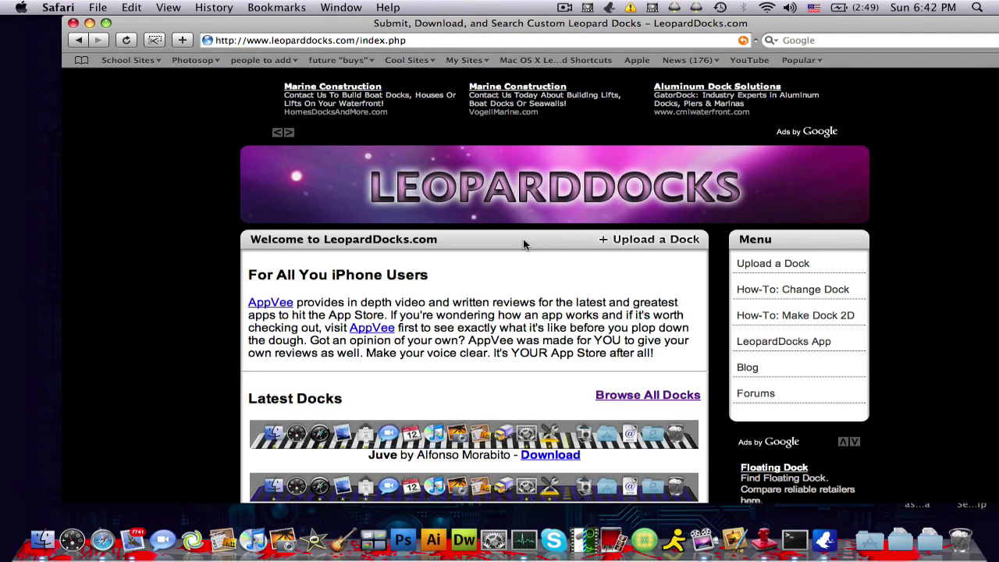
pyautogui.scroll(-1, 524, 244)
pyautogui.scroll(-3, 523, 245)
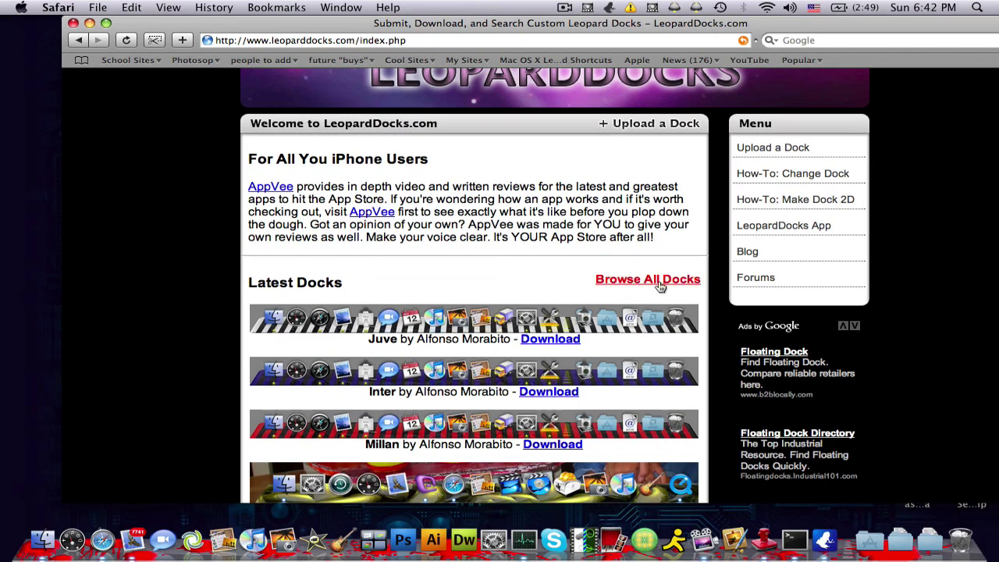
pyautogui.click(659, 281)
# Download the Pirate dock from the LeopardDocks collection, check PirateDock in the downloads list, and close the list.
pyautogui.scroll(-9, 659, 287)
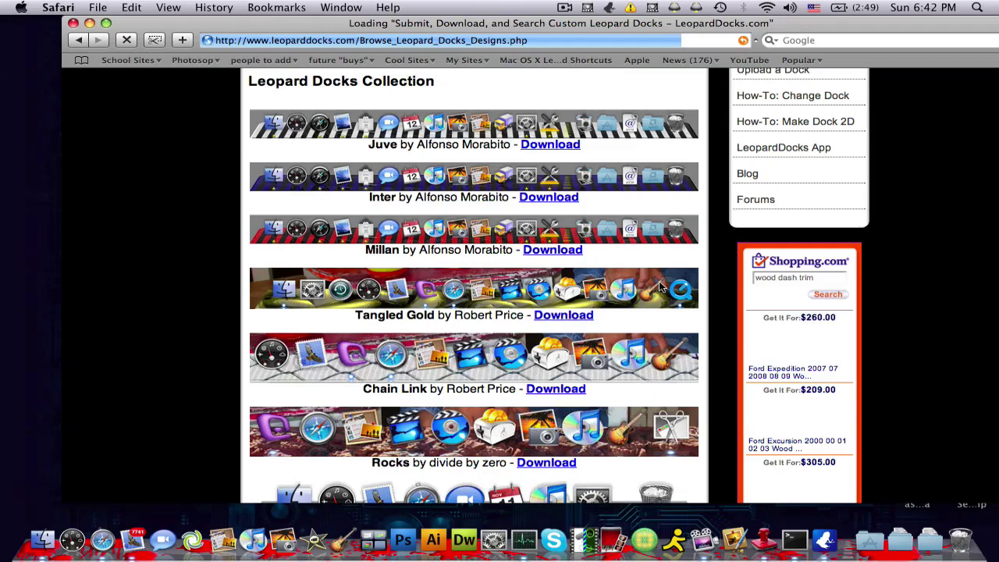
pyautogui.scroll(-5, 658, 287)
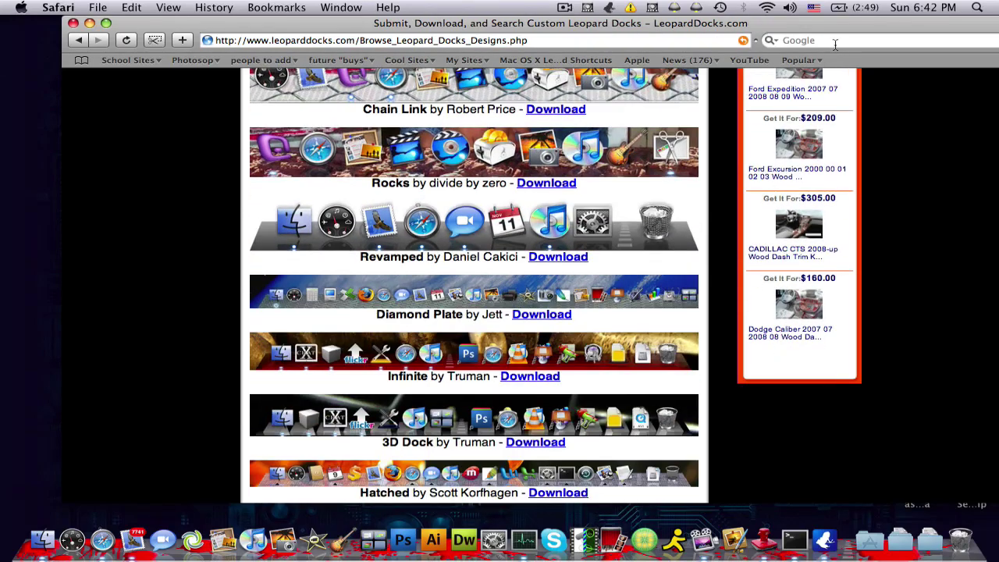
pyautogui.moveTo(839, 35); pyautogui.dragTo(772, 38)
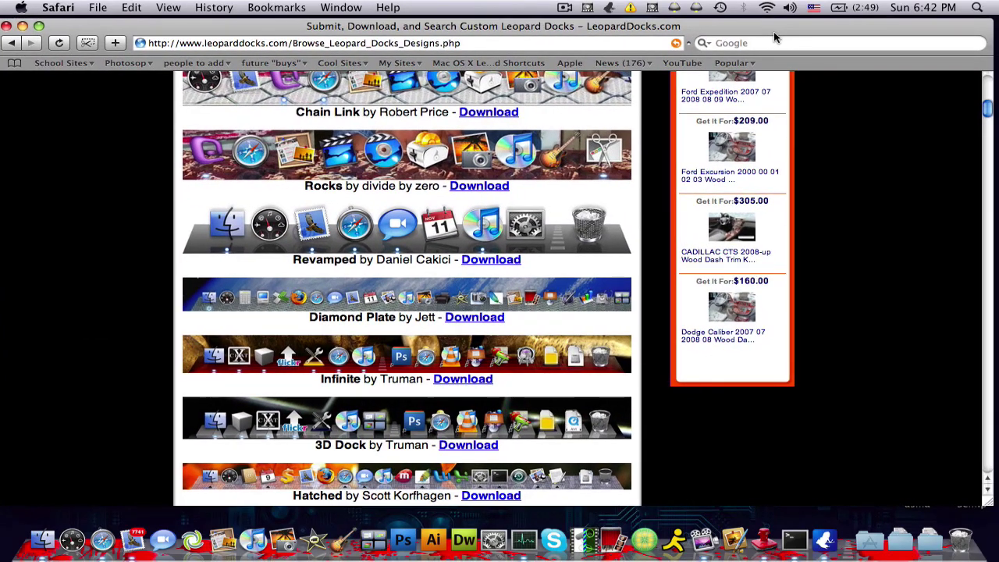
pyautogui.moveTo(988, 108); pyautogui.dragTo(992, 189)
pyautogui.scroll(15, 564, 257)
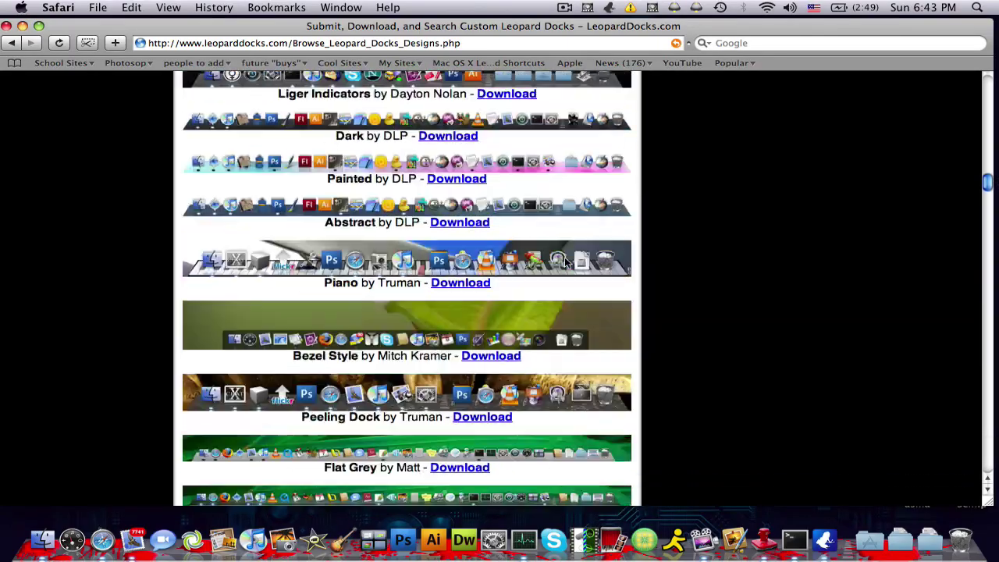
pyautogui.scroll(5, 565, 258)
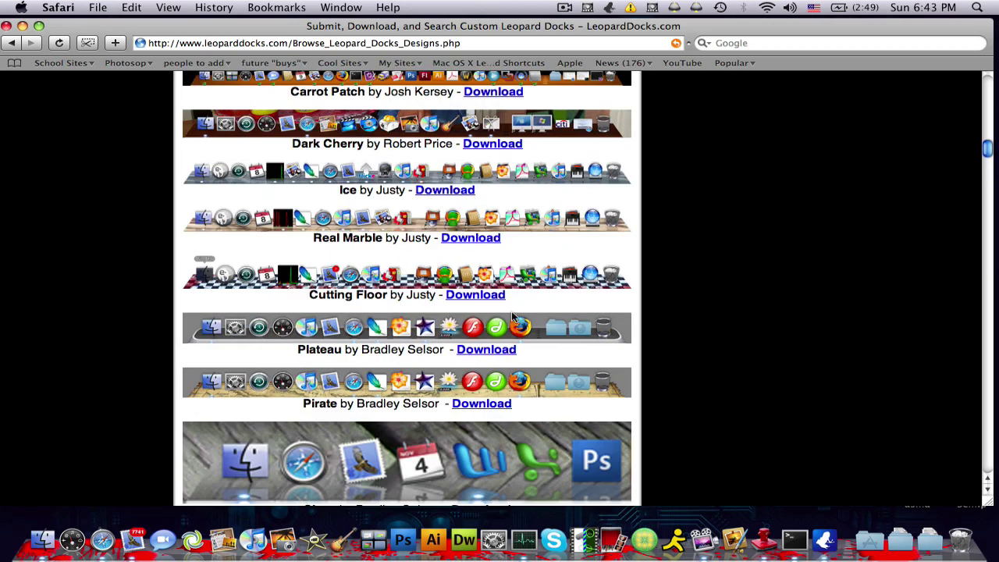
pyautogui.click(458, 406)
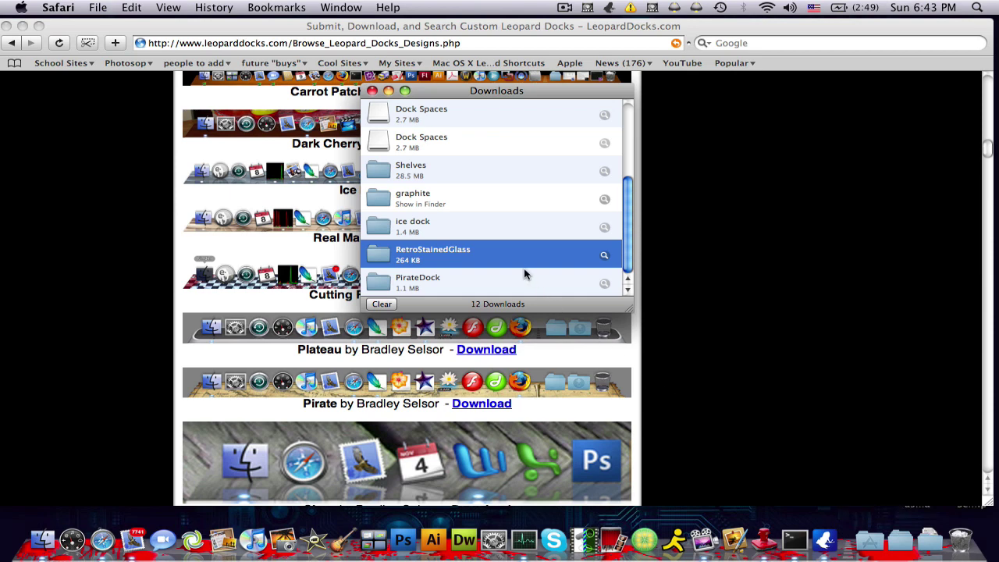
pyautogui.click(483, 283)
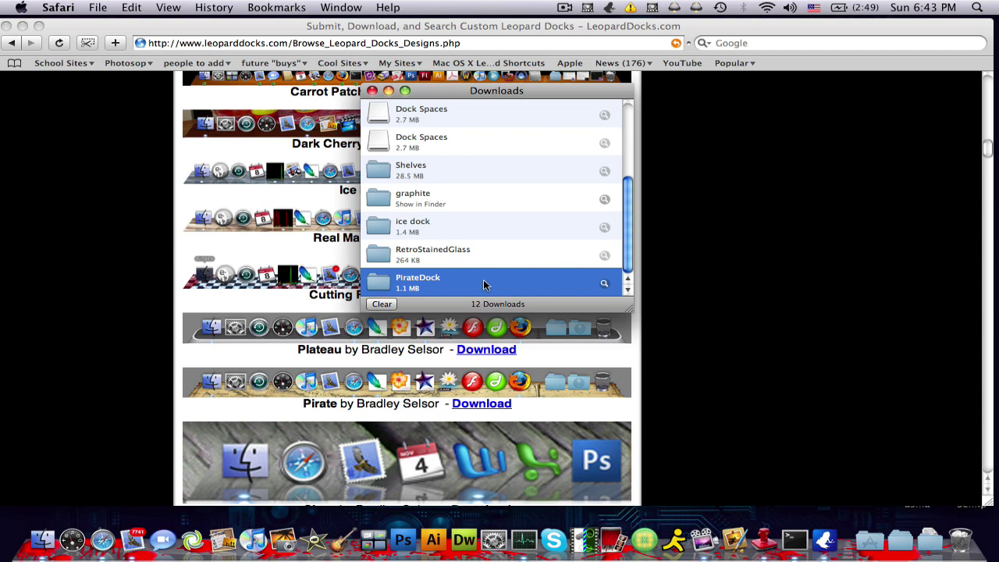
pyautogui.click(372, 92)
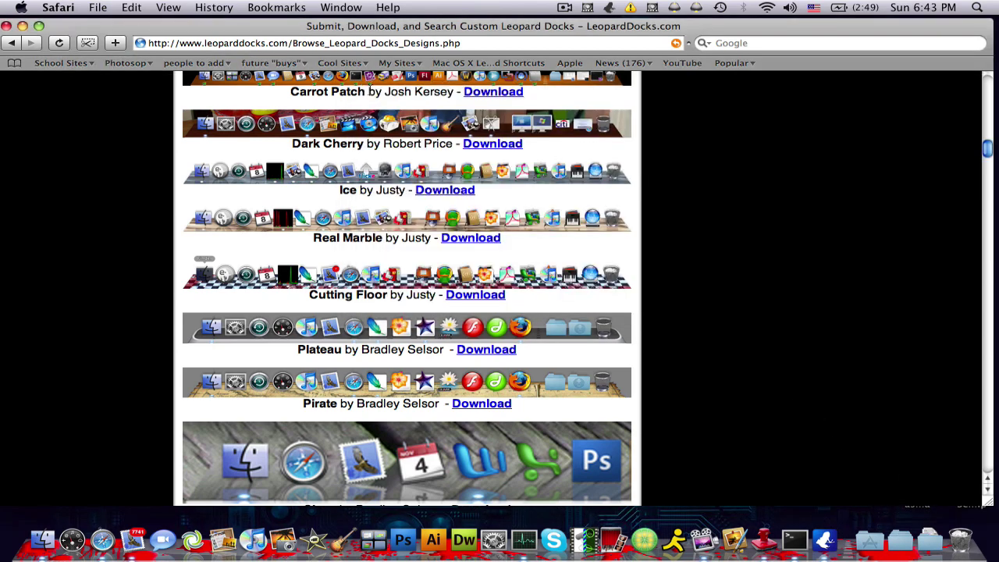
# Switch to Dock Library and import the PirateDock folder from the home folder's Downloads folder.
pyautogui.click(765, 546)
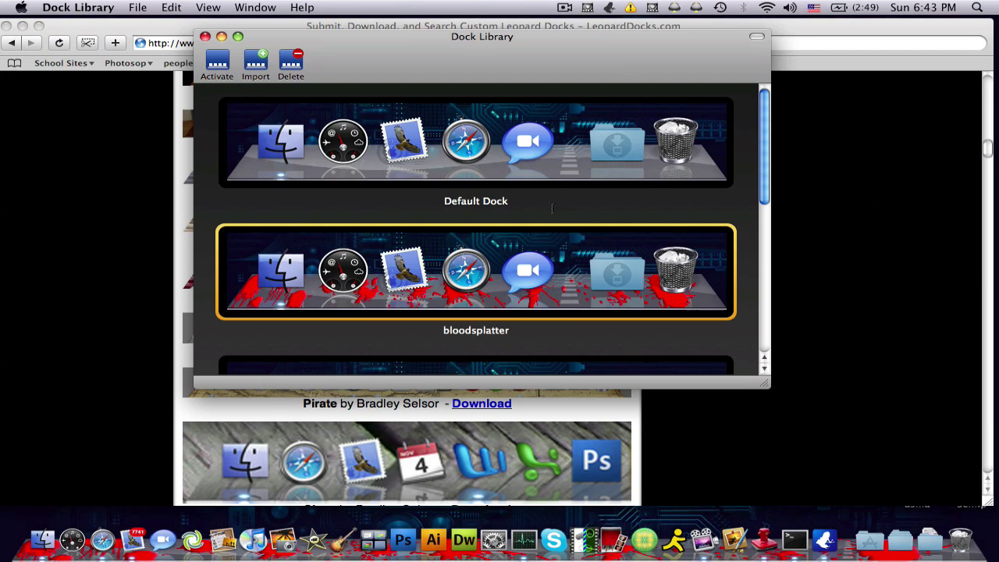
pyautogui.click(257, 69)
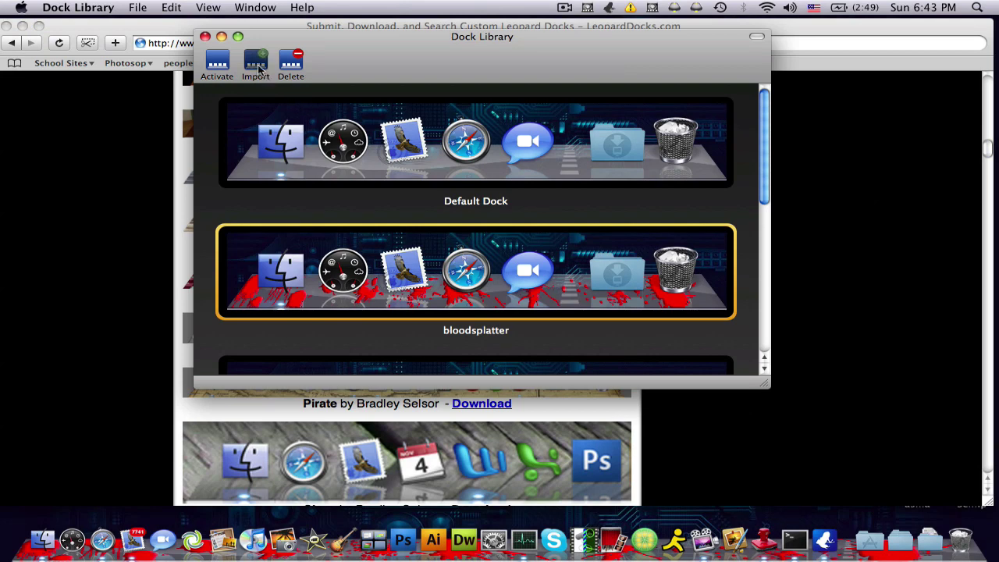
pyautogui.scroll(10, 424, 219)
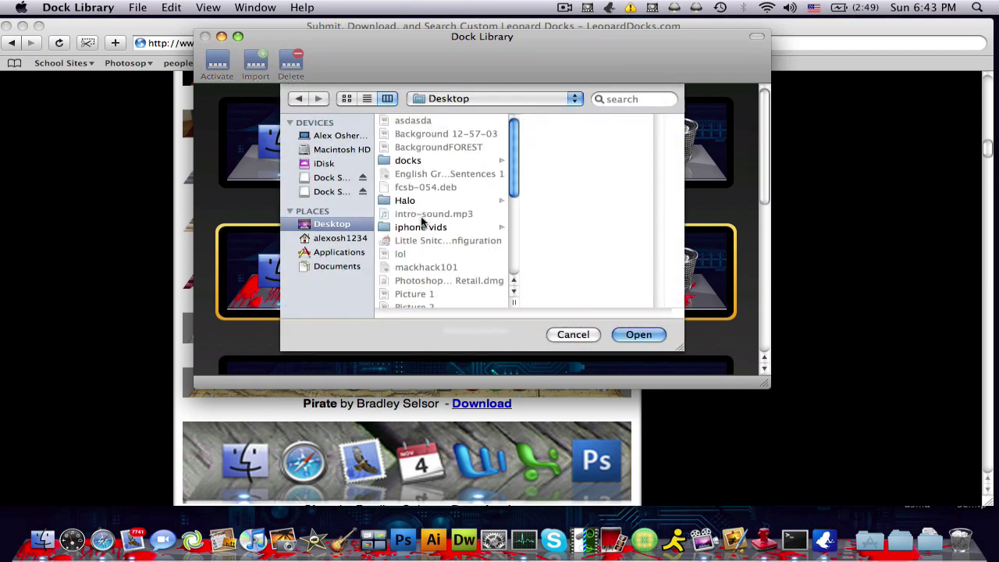
pyautogui.click(336, 237)
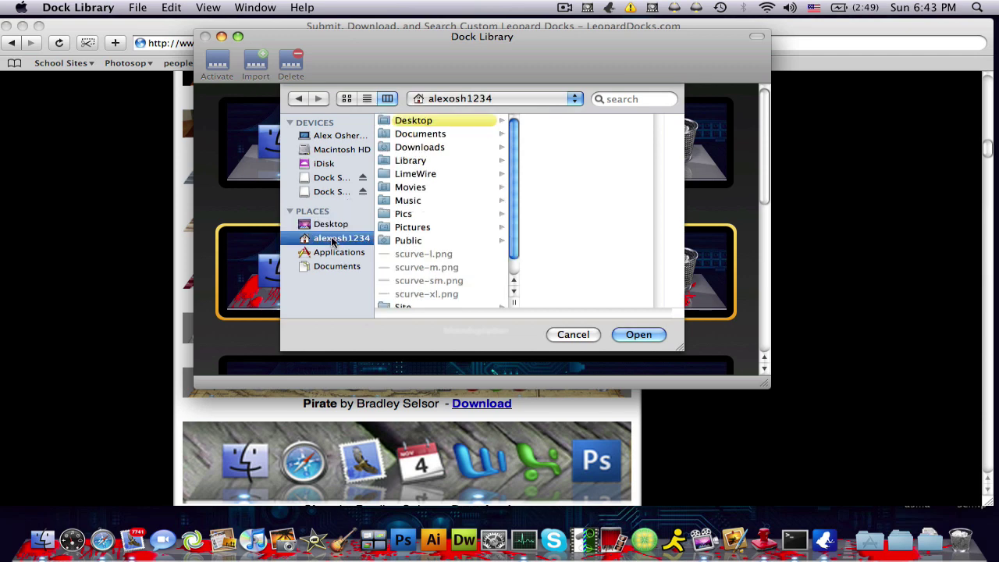
pyautogui.click(440, 146)
pyautogui.scroll(-3, 561, 203)
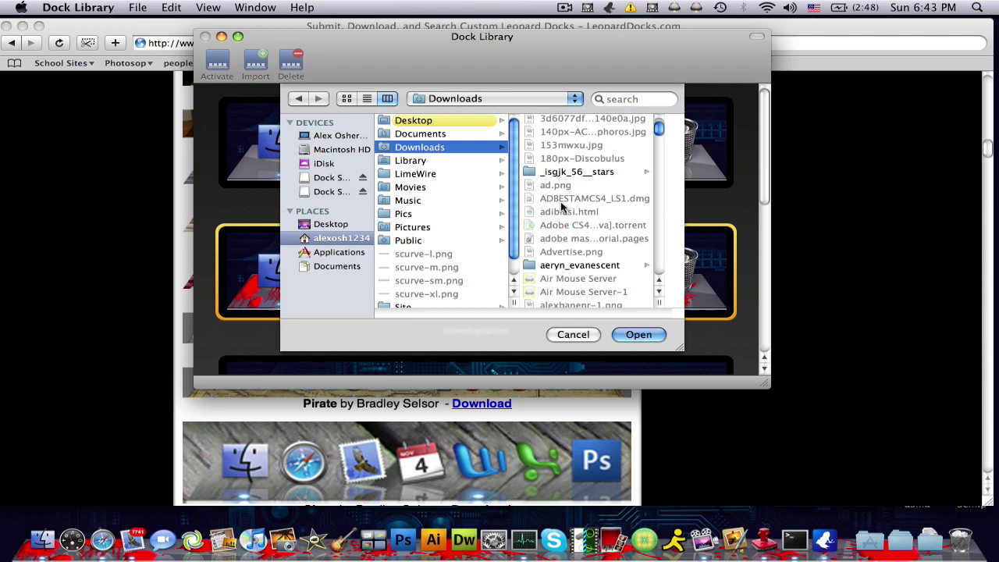
pyautogui.click(891, 551)
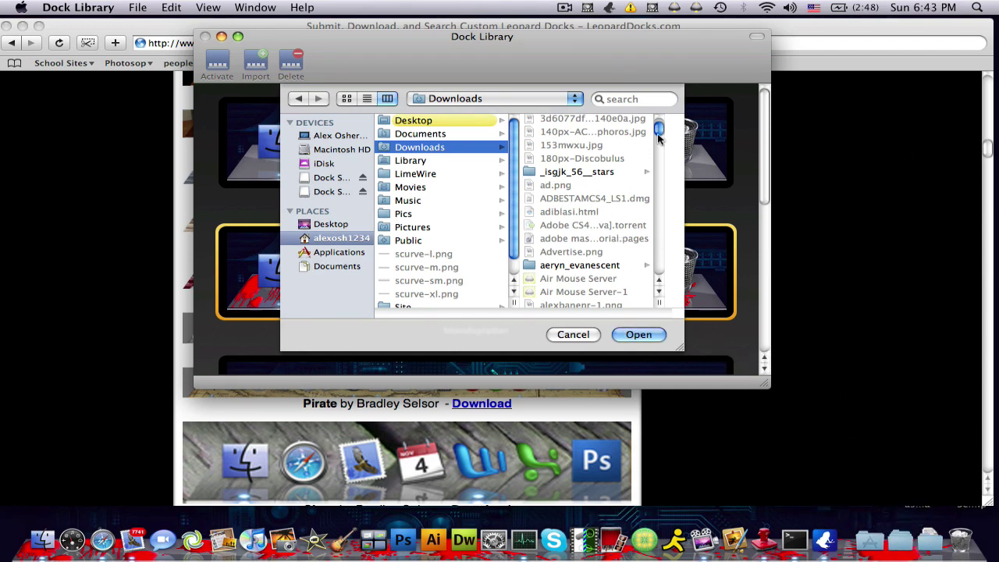
pyautogui.moveTo(659, 127); pyautogui.dragTo(659, 231)
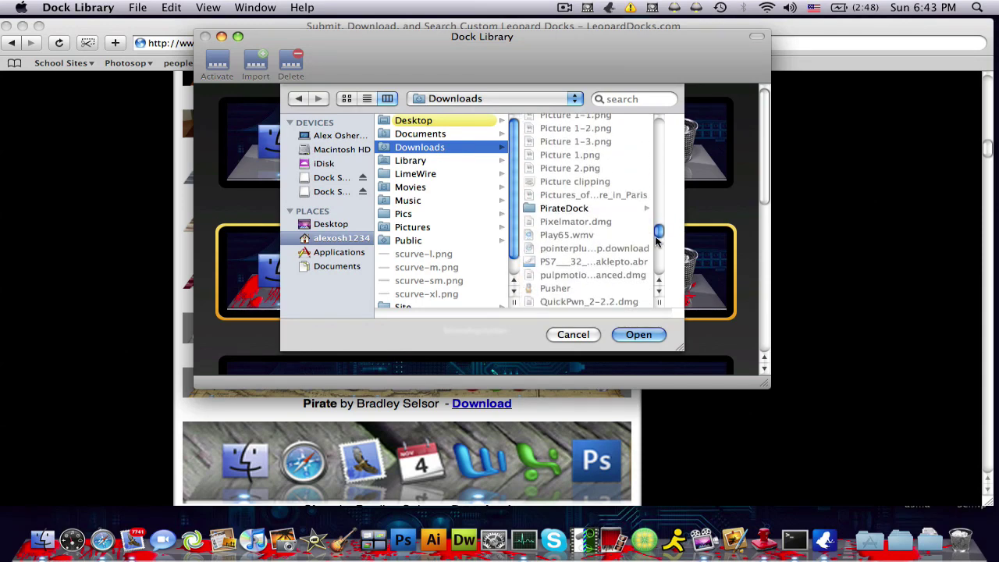
pyautogui.click(569, 213)
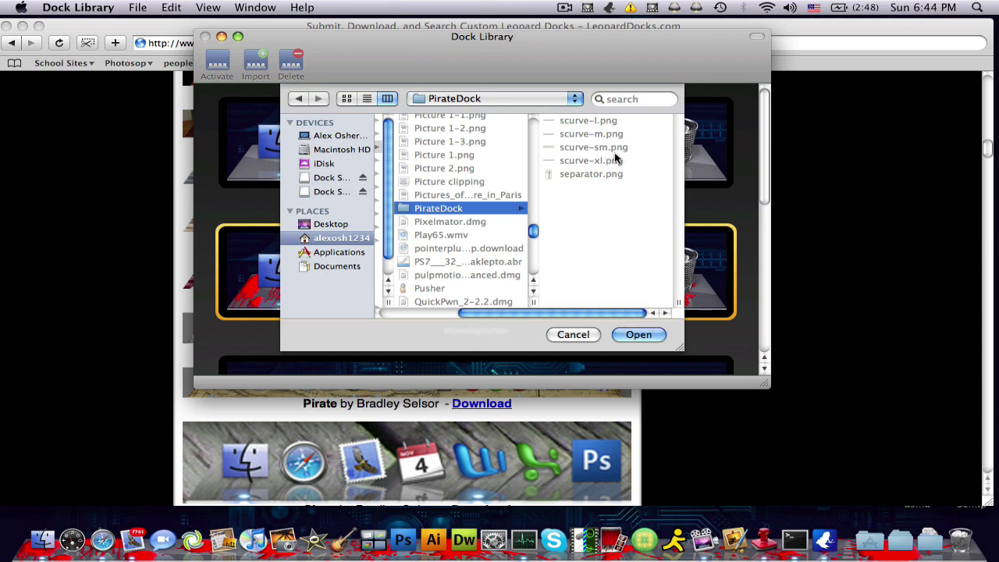
pyautogui.click(638, 334)
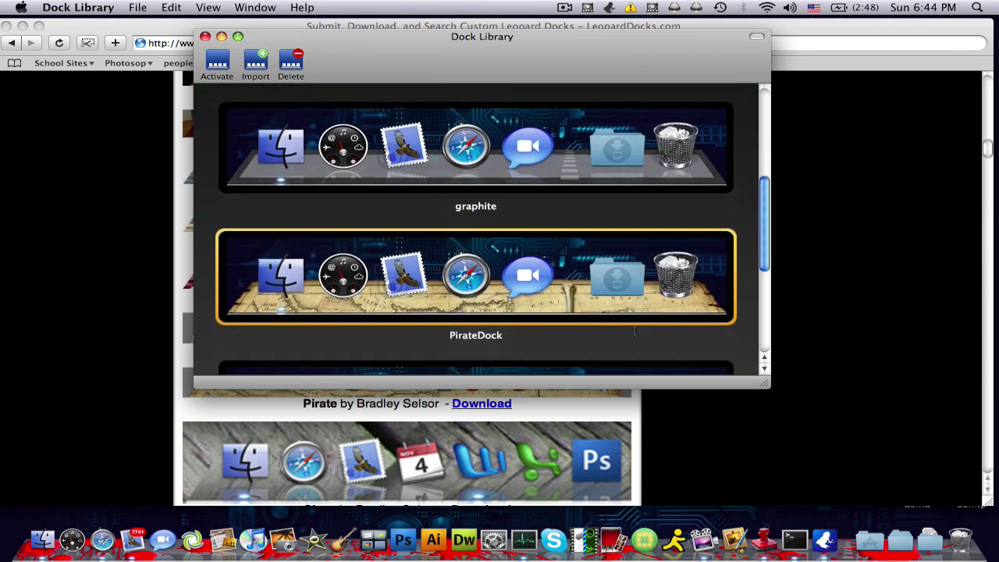
# Activate PirateDock as the current dock style.
pyautogui.scroll(-3, 635, 331)
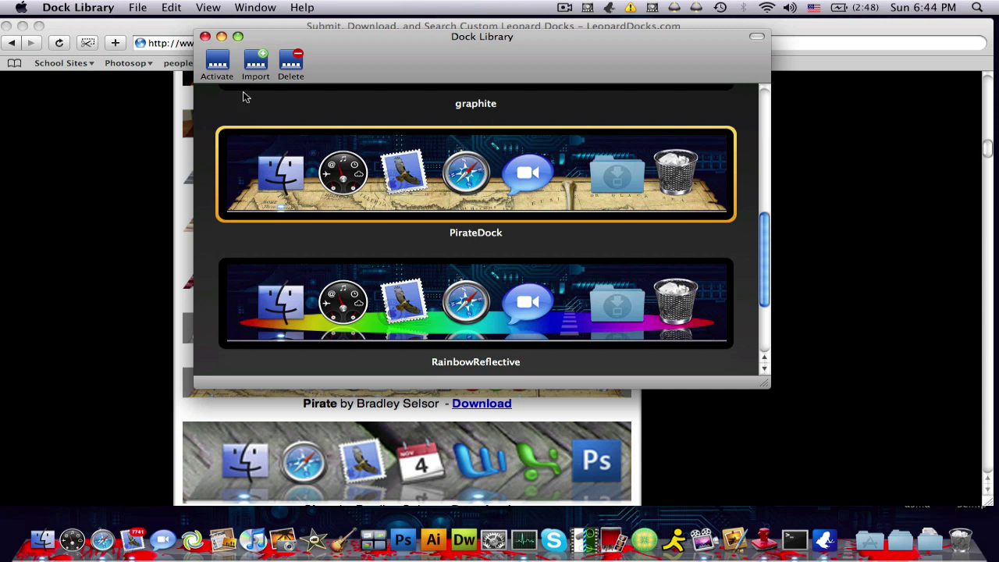
pyautogui.click(217, 62)
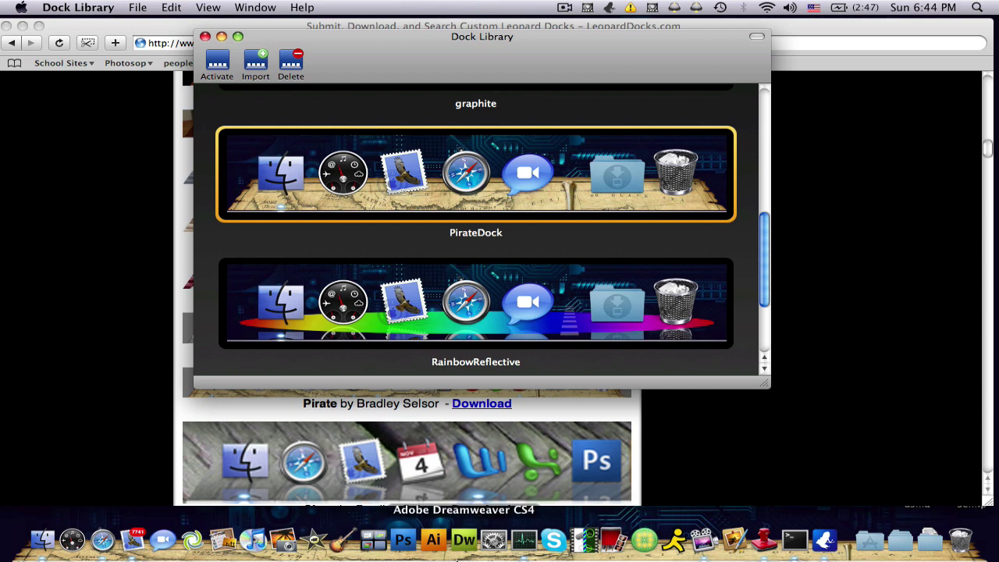
# Look through the dock styles in the library, from Default Dock to Resources.
pyautogui.scroll(-3, 647, 261)
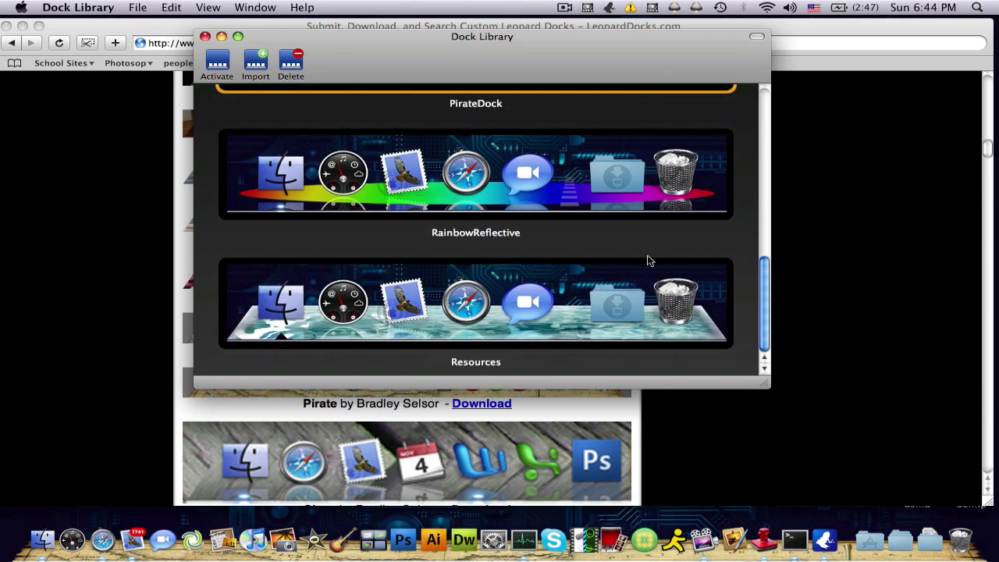
pyautogui.scroll(8, 616, 343)
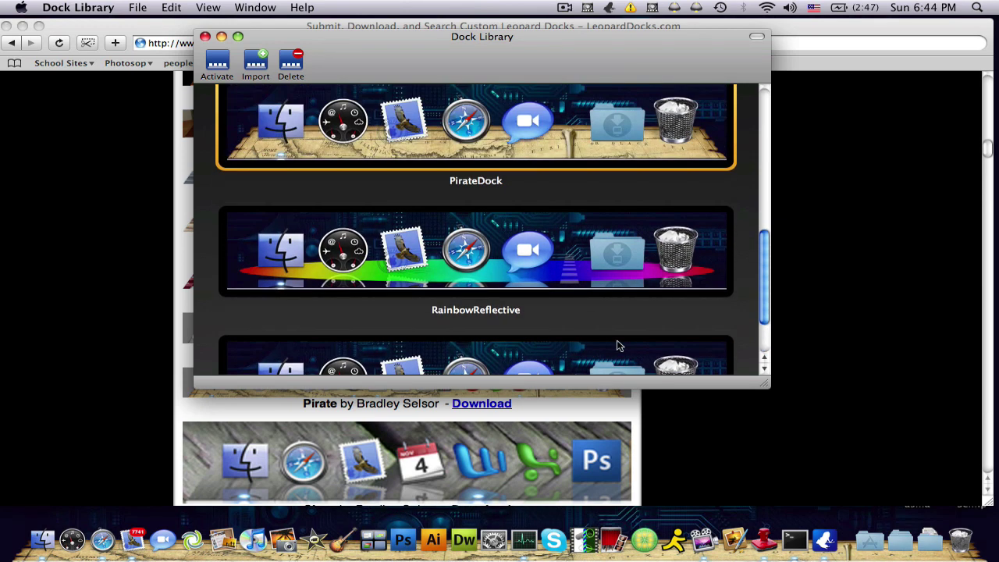
pyautogui.scroll(3, 625, 260)
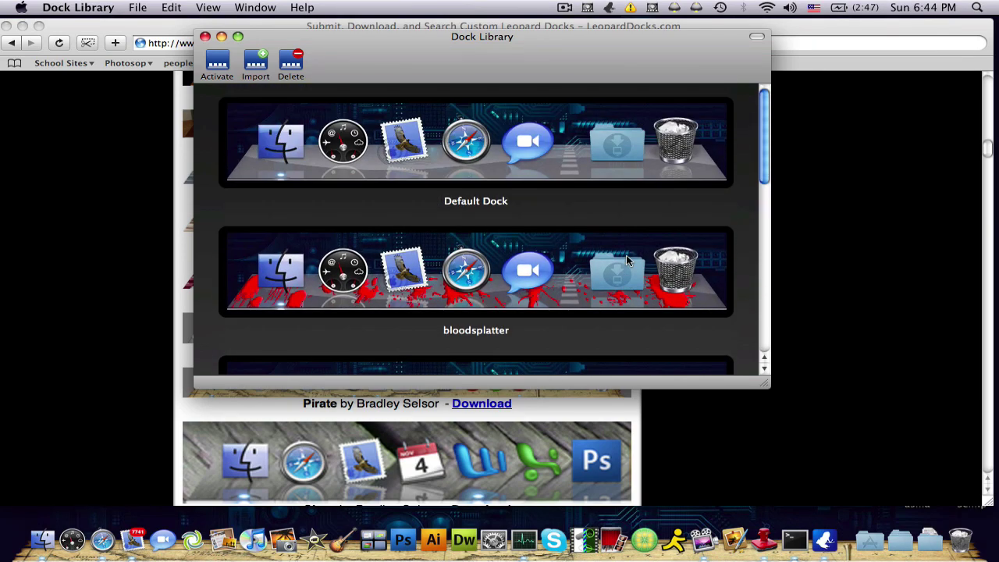
pyautogui.scroll(-2, 626, 254)
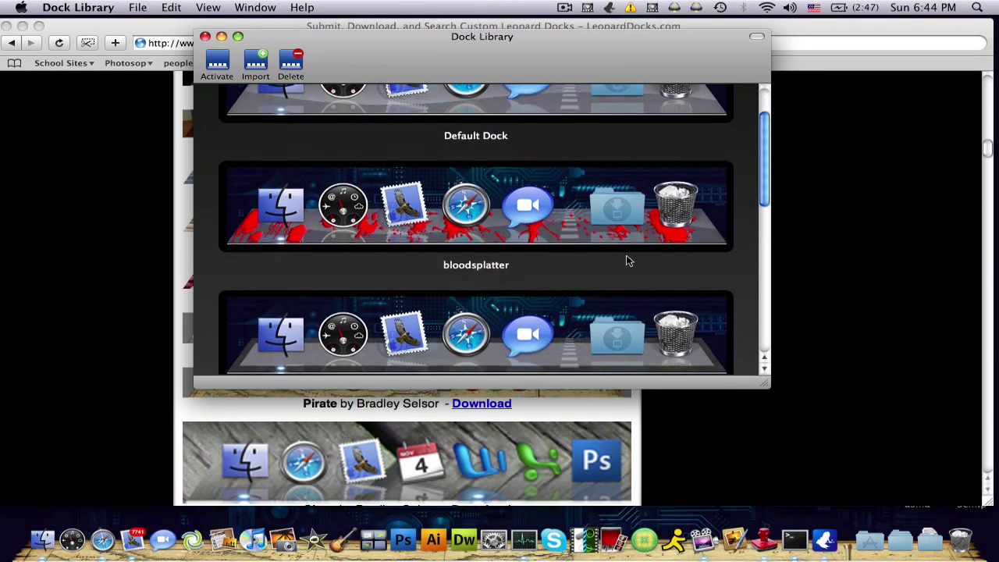
pyautogui.scroll(1, 626, 254)
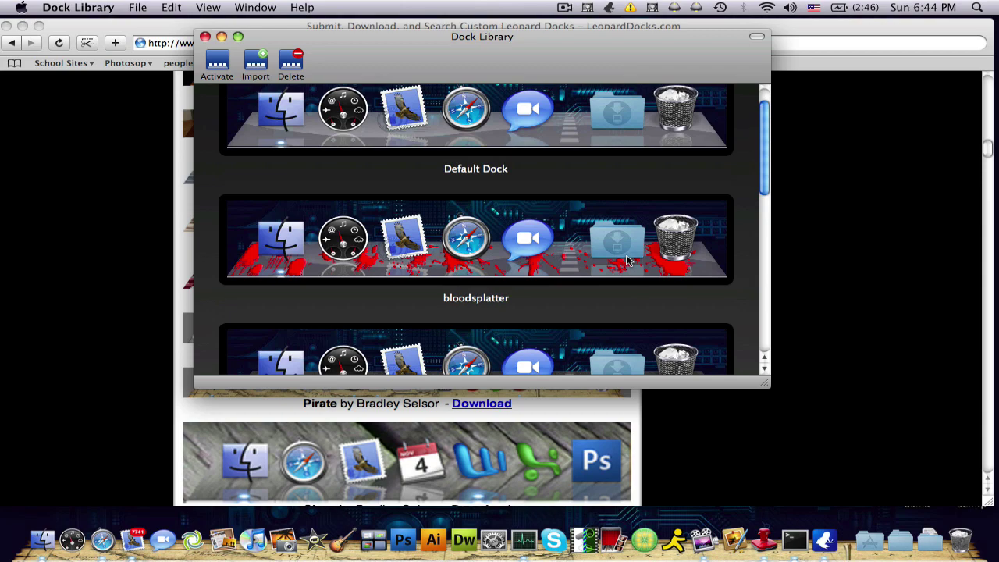
pyautogui.scroll(-10, 626, 254)
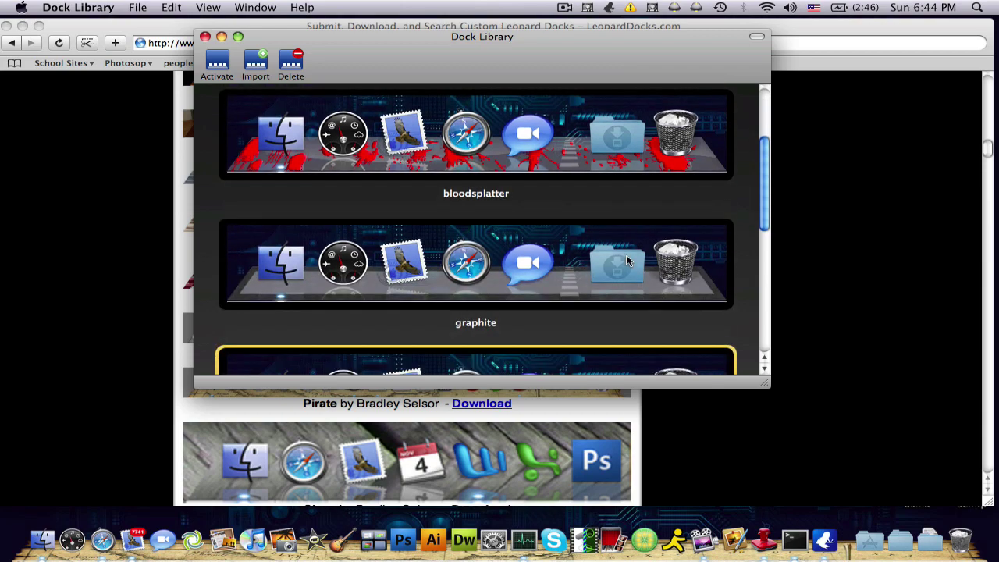
pyautogui.scroll(5, 626, 255)
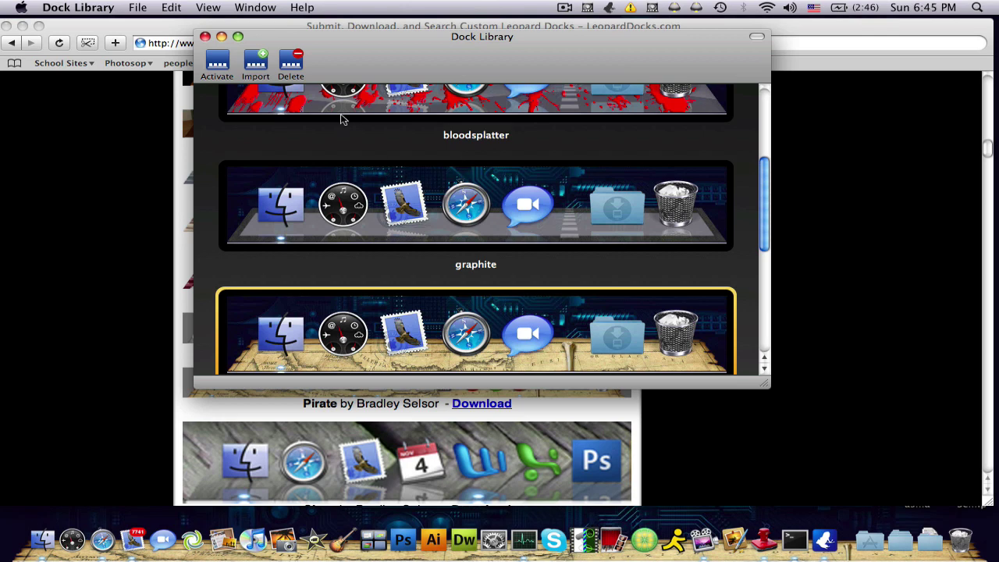
# Delete the graphite dock from the library.
pyautogui.click(481, 178)
pyautogui.scroll(3, 484, 180)
pyautogui.scroll(-3, 437, 184)
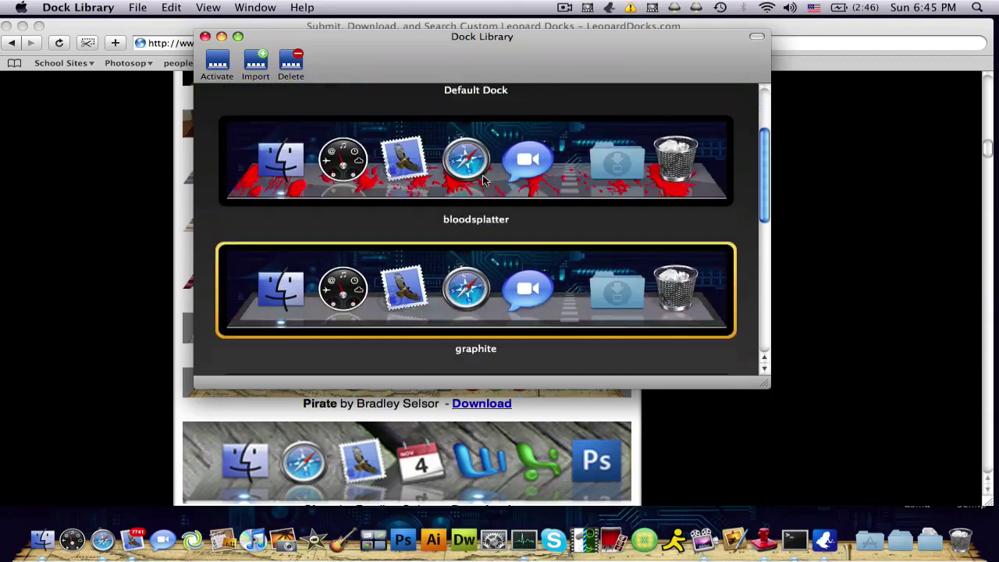
pyautogui.click(293, 66)
pyautogui.scroll(-5, 479, 305)
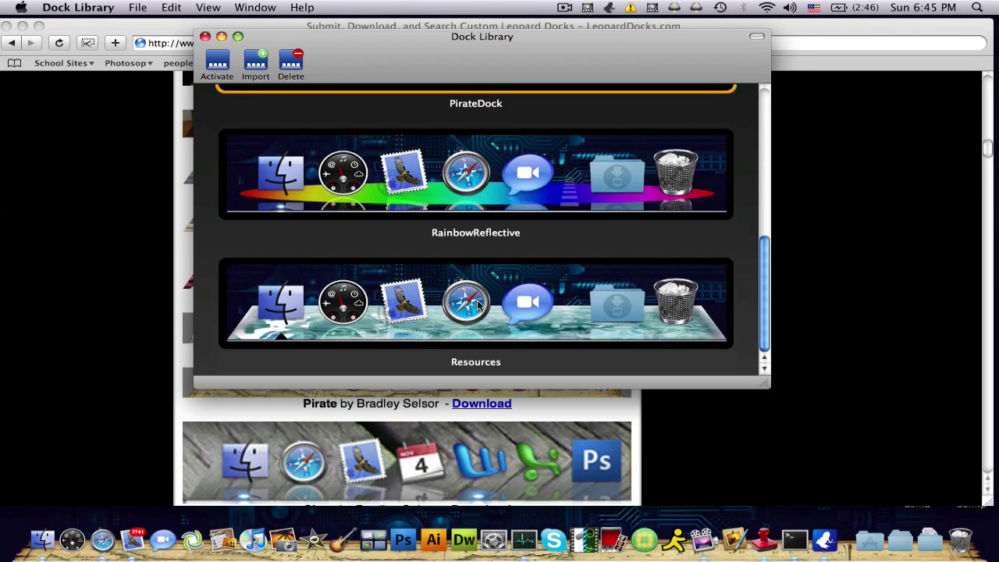
pyautogui.scroll(5, 478, 304)
pyautogui.scroll(-3, 478, 304)
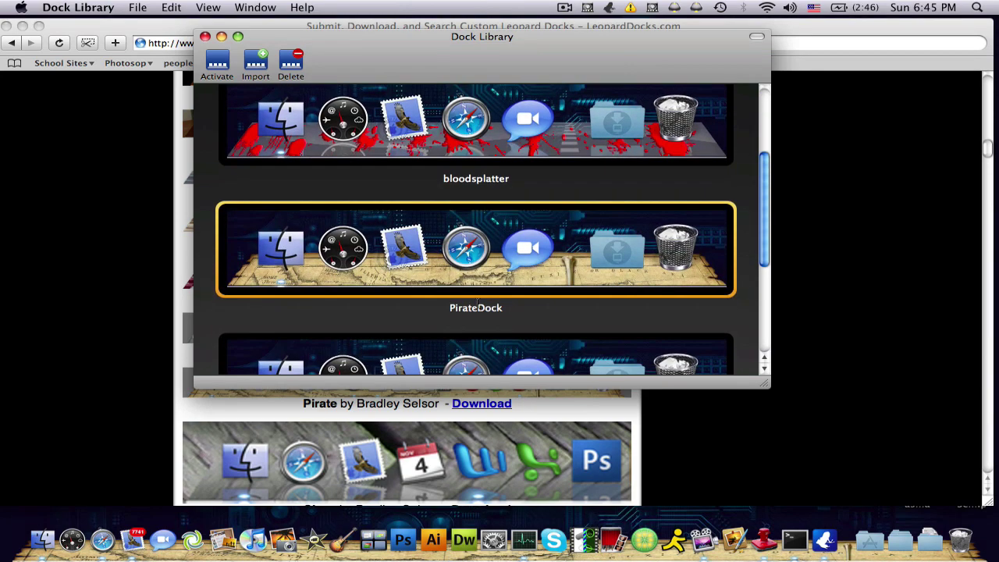
pyautogui.scroll(-3, 478, 302)
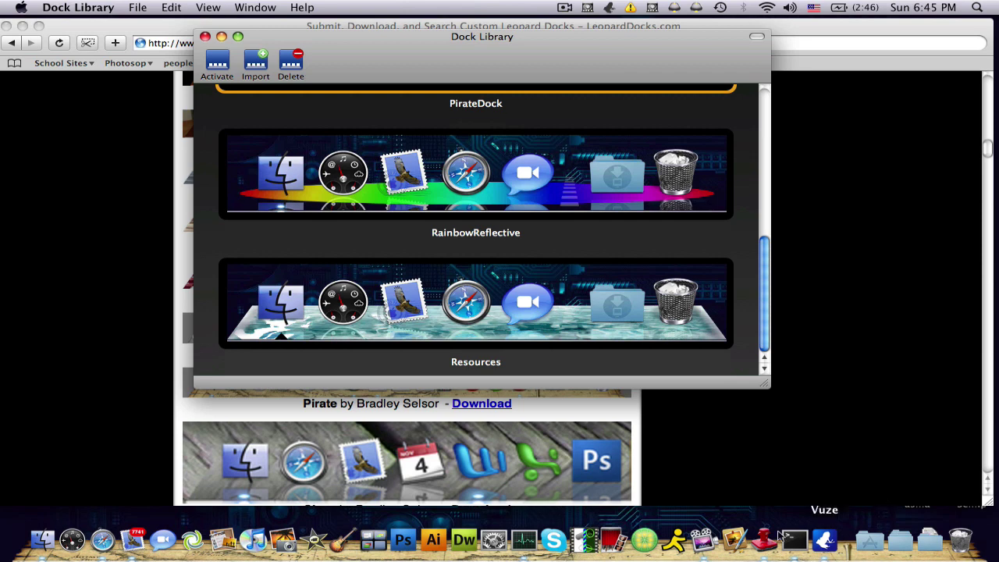
pyautogui.click(564, 8)
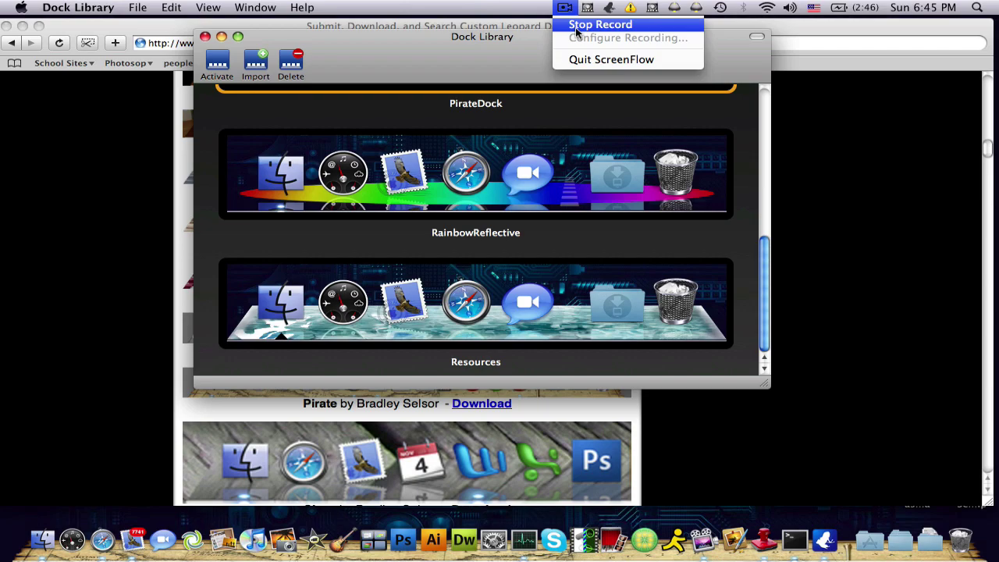